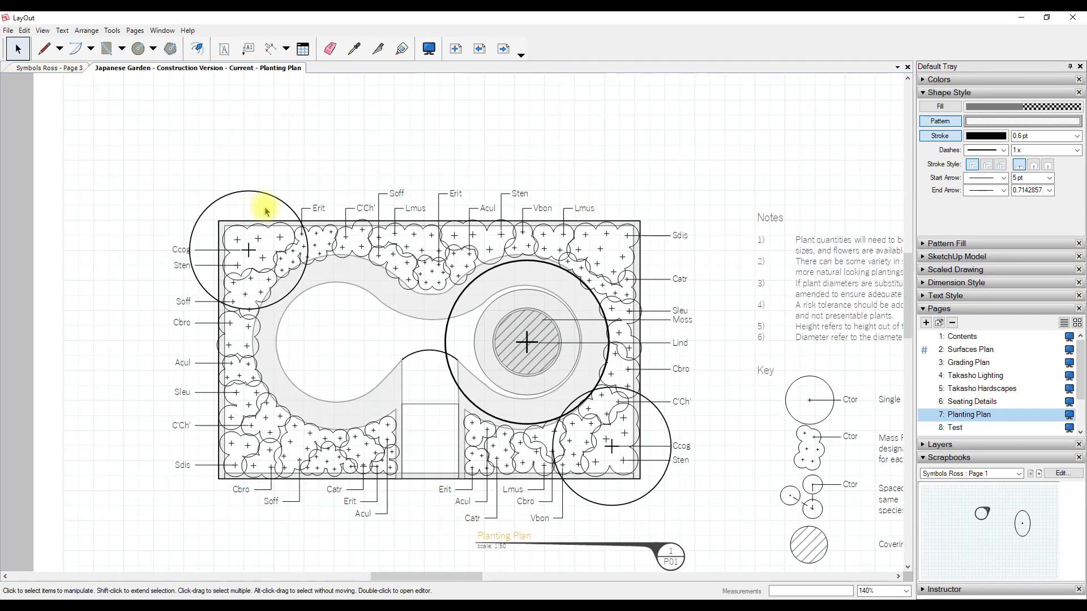
- Set the stroke width of the tree circle at the plan's upper-left corner to 0.1 pt
scroll(302, 211, up, 1)
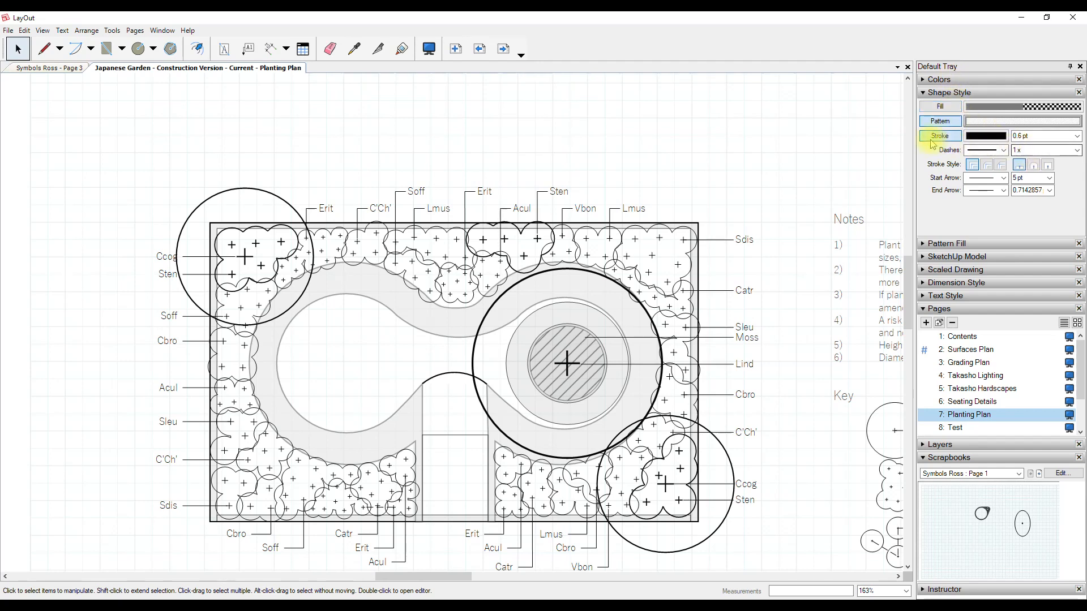
click(1077, 137)
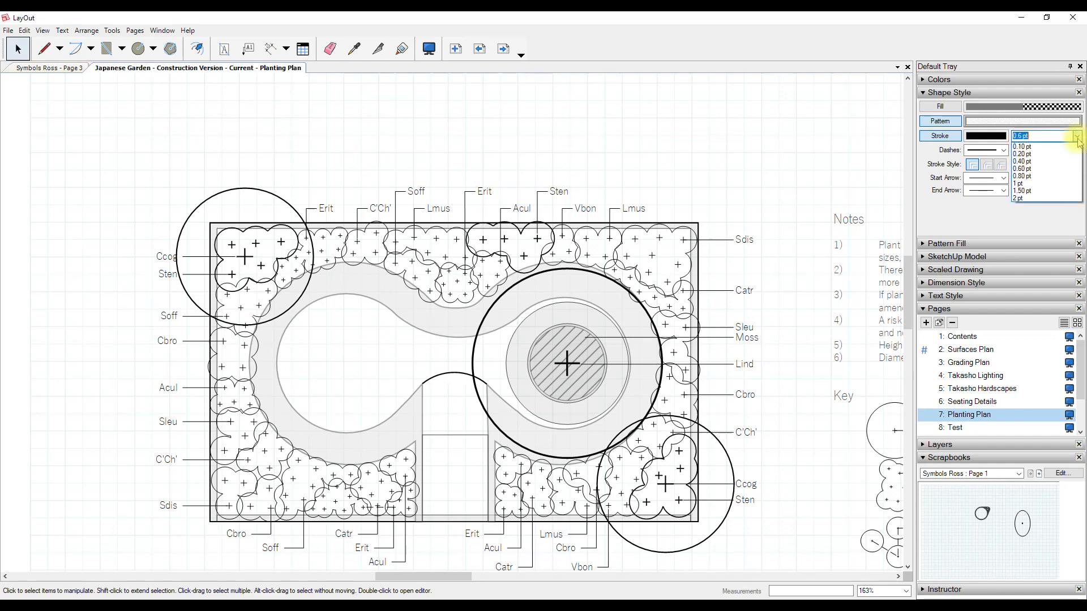
click(1077, 137)
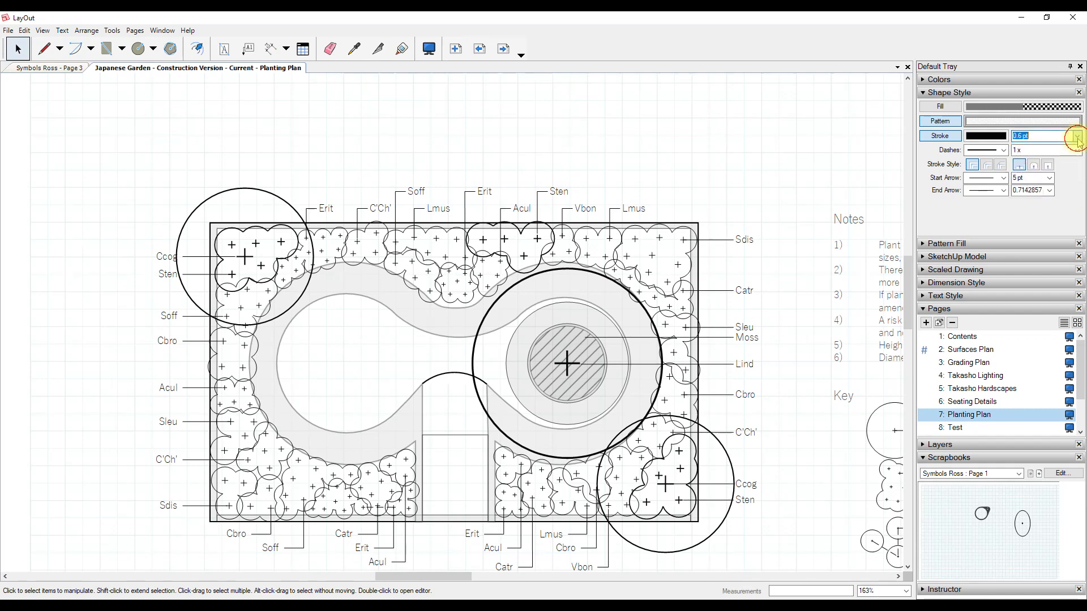
click(244, 197)
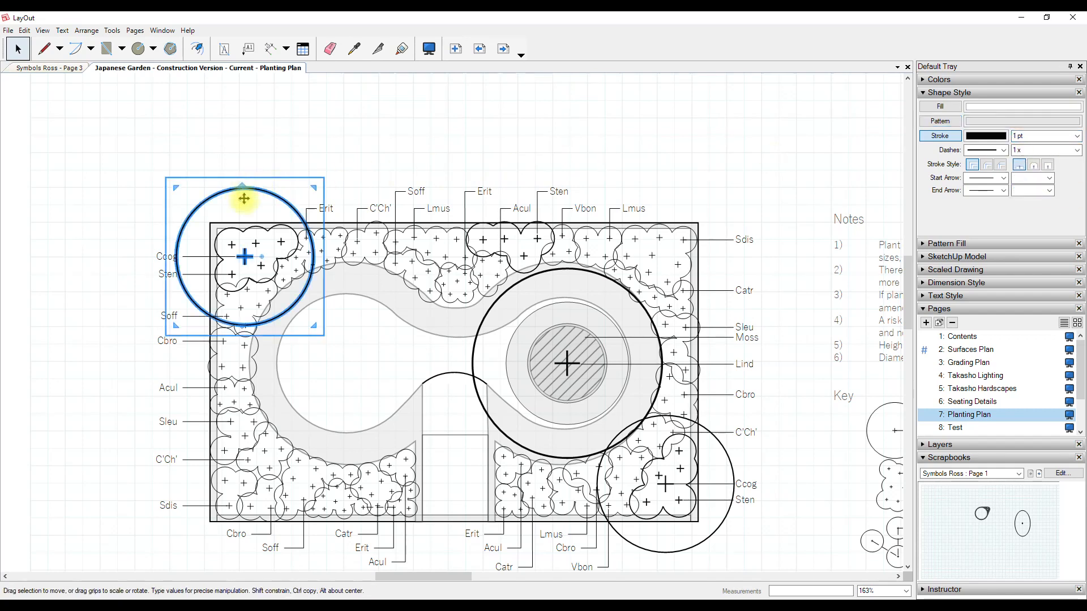
click(1077, 138)
click(1042, 146)
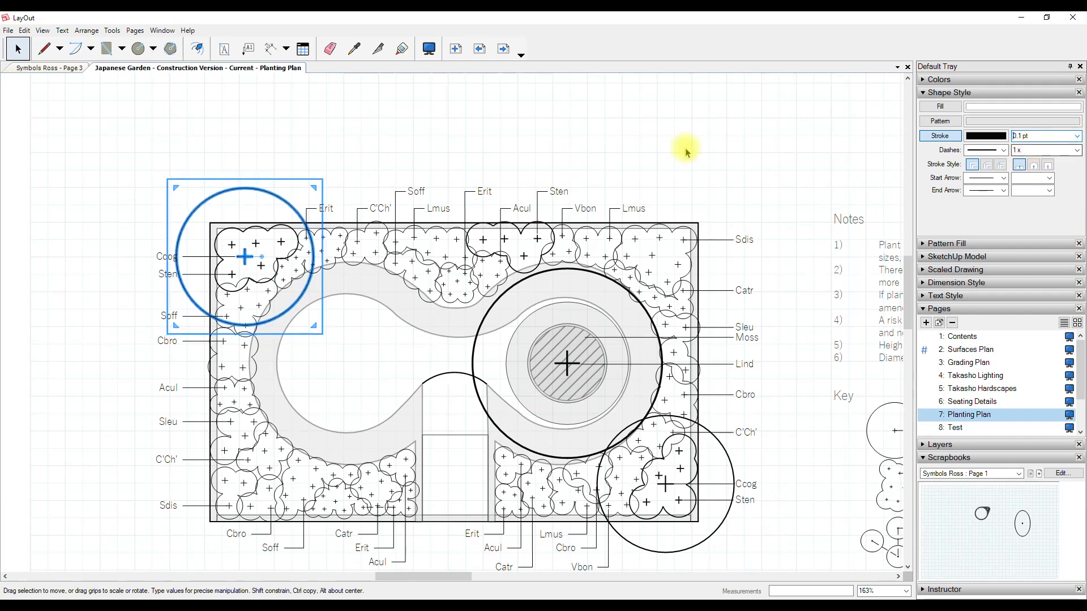
click(185, 191)
scroll(226, 197, up, 3)
click(247, 177)
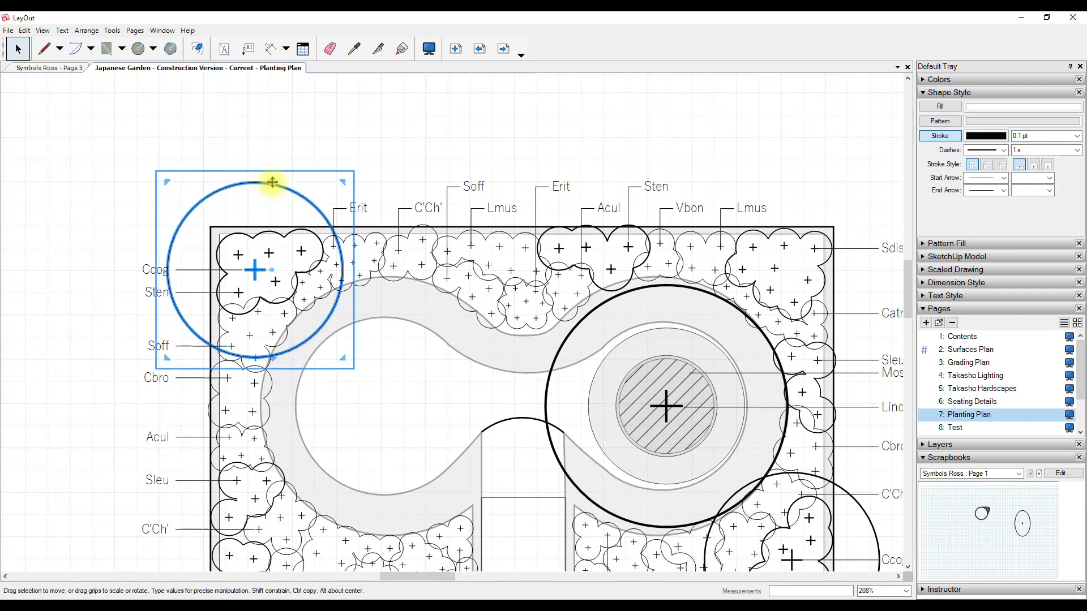
scroll(273, 182, down, 2)
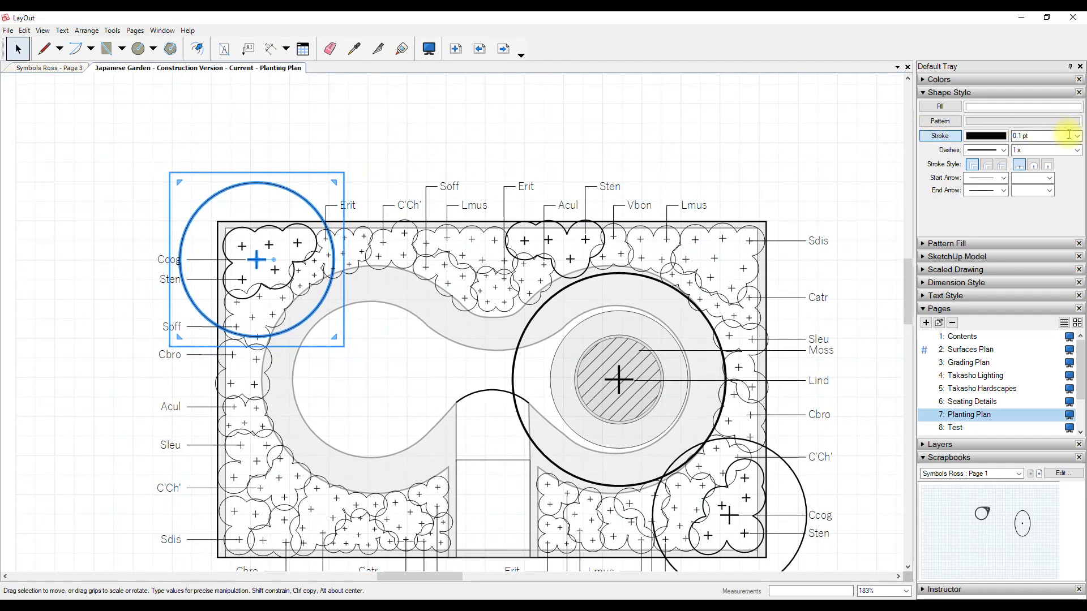
- Set the stroke width of the upper-left tree circle to 6 pt and deselect it
click(1075, 136)
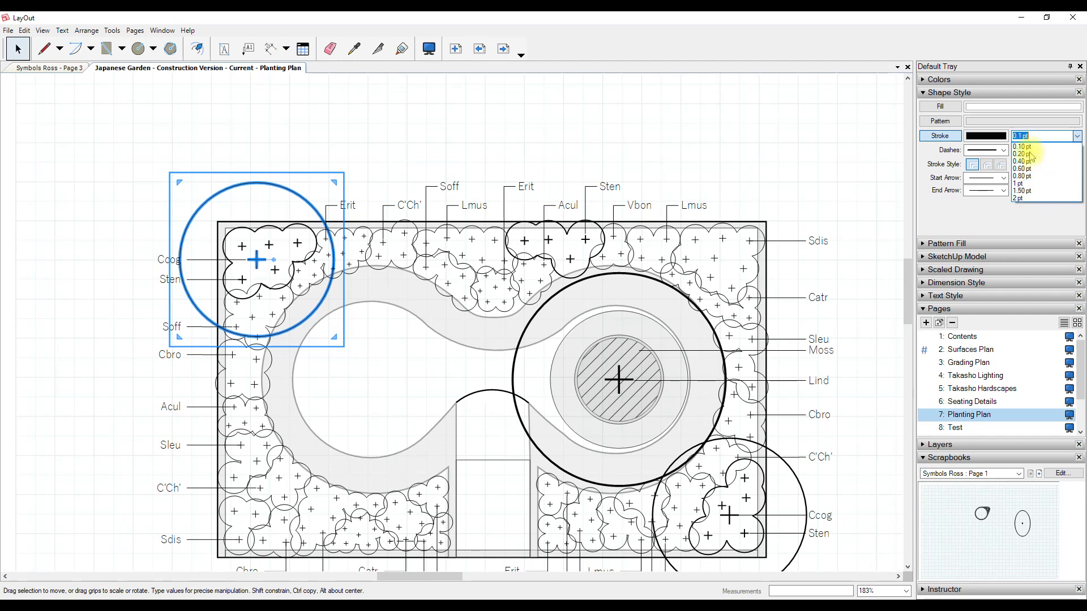
click(1034, 135)
drag(1046, 136, 984, 141)
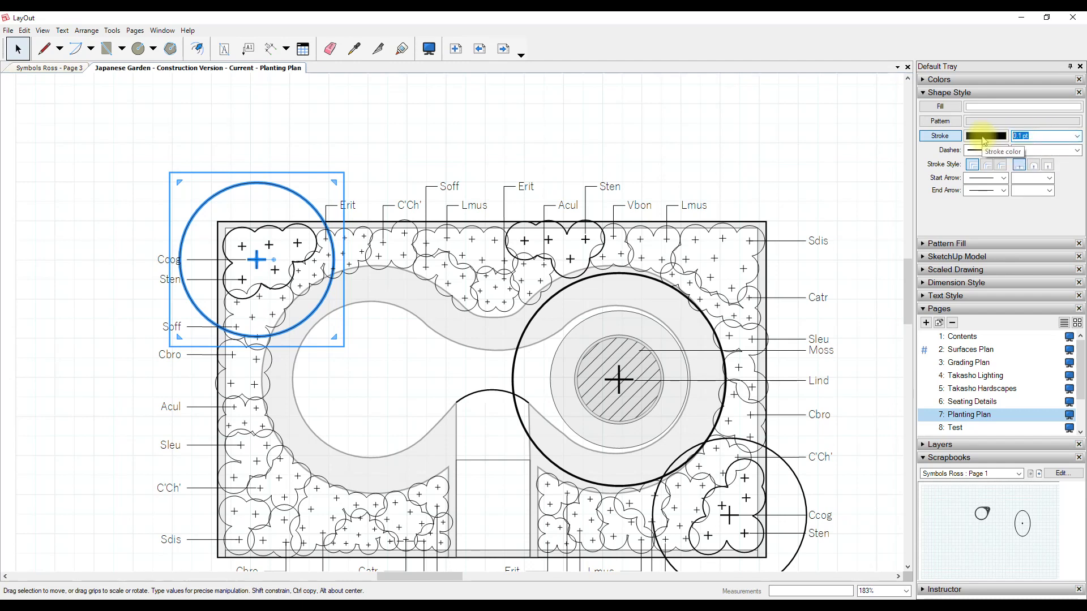
text(6)
key(Return)
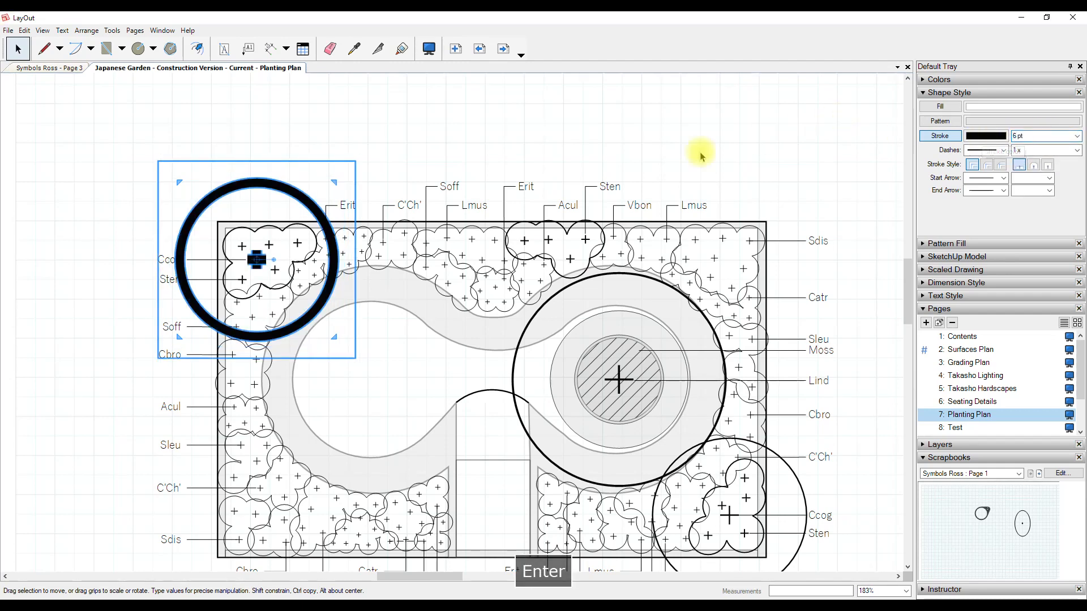
click(333, 213)
middle_drag(333, 214, 397, 220)
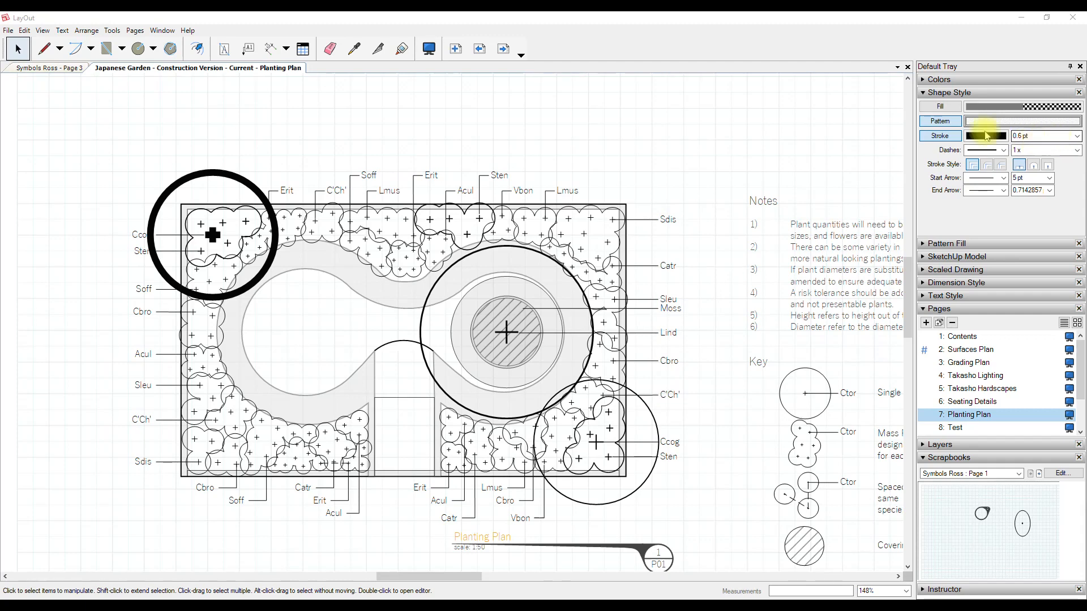
- Reselect the upper-left tree circle and set its stroke width in millimetres, to 2mm
scroll(297, 136, down, 1)
middle_drag(298, 136, 358, 159)
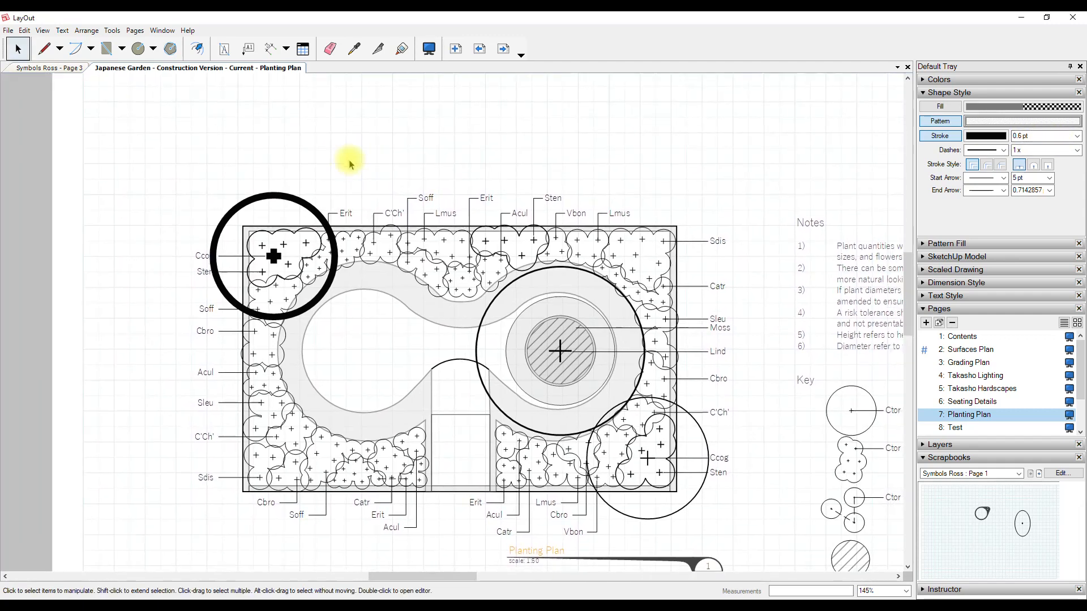
click(273, 196)
click(1042, 136)
text(2)
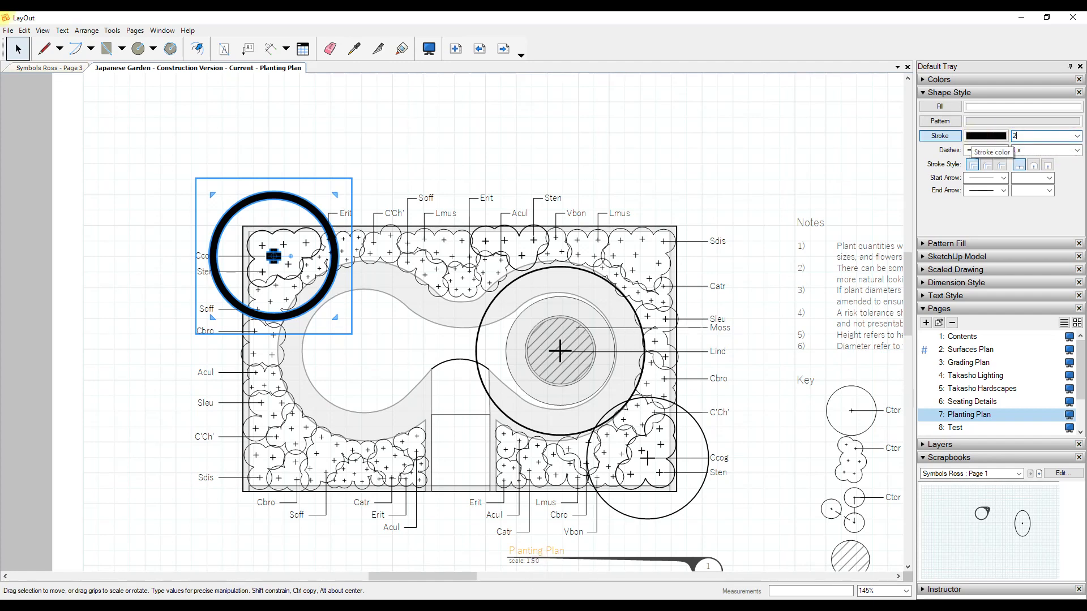
text(mm)
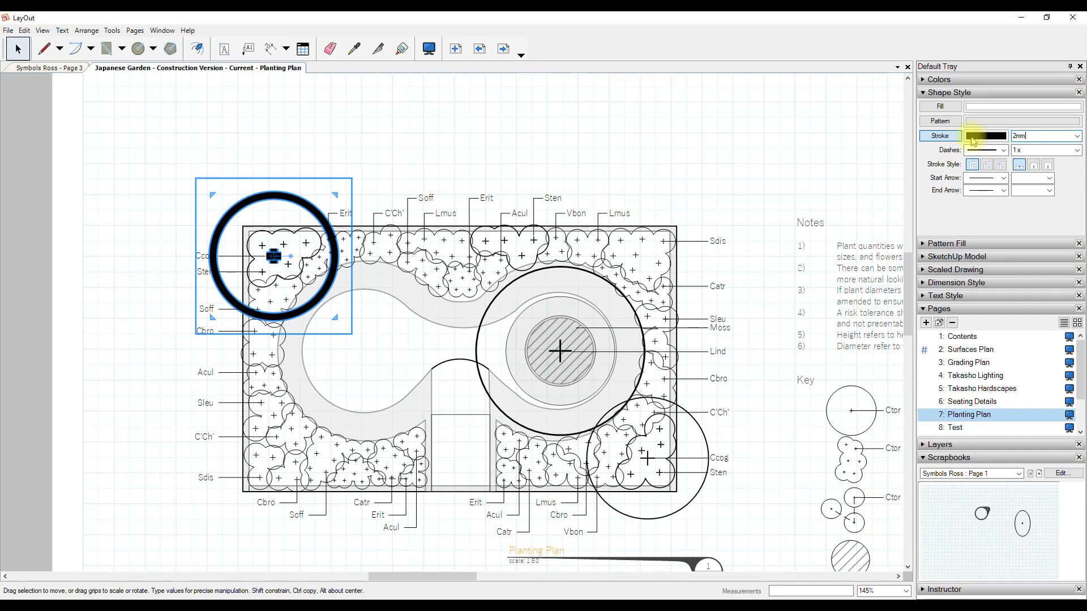
key(Return)
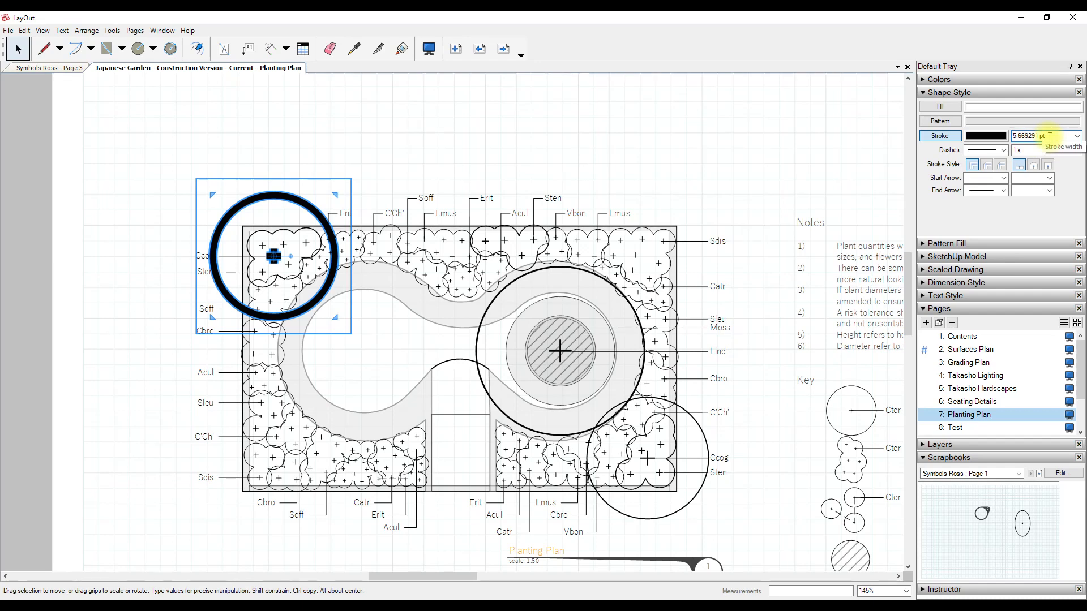
- Set the upper-left tree circle's stroke width to .25mm and check how the line looks on the plan
drag(1054, 136, 969, 133)
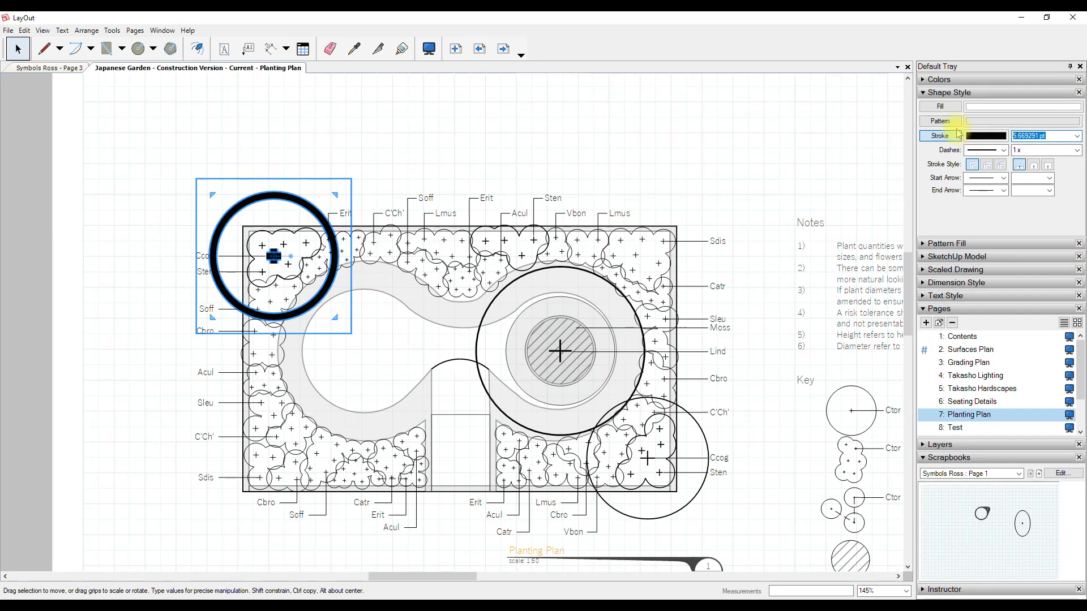
text(25)
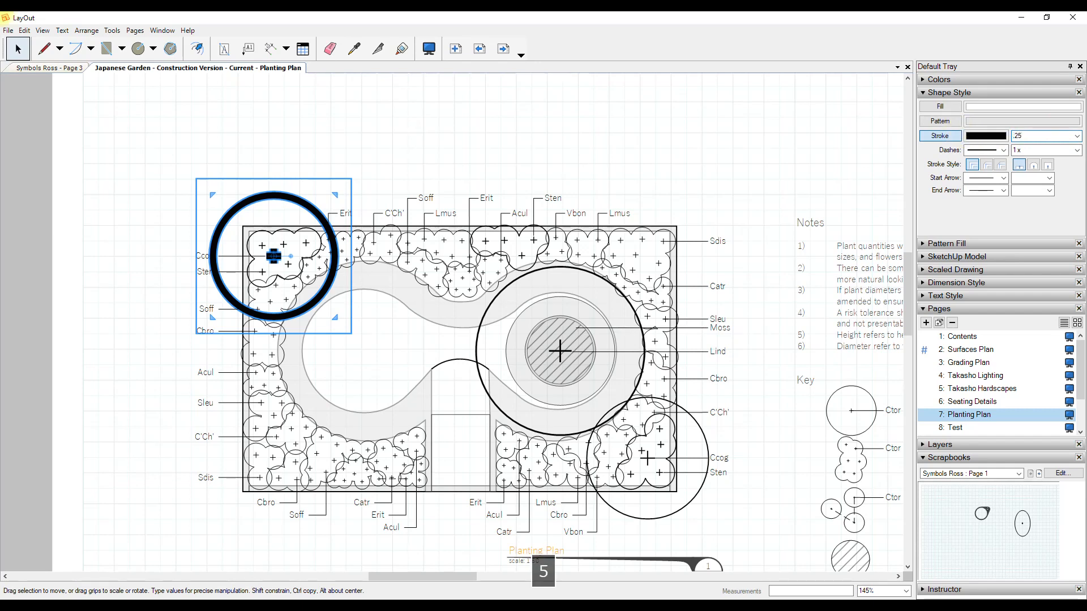
text(mm)
key(Return)
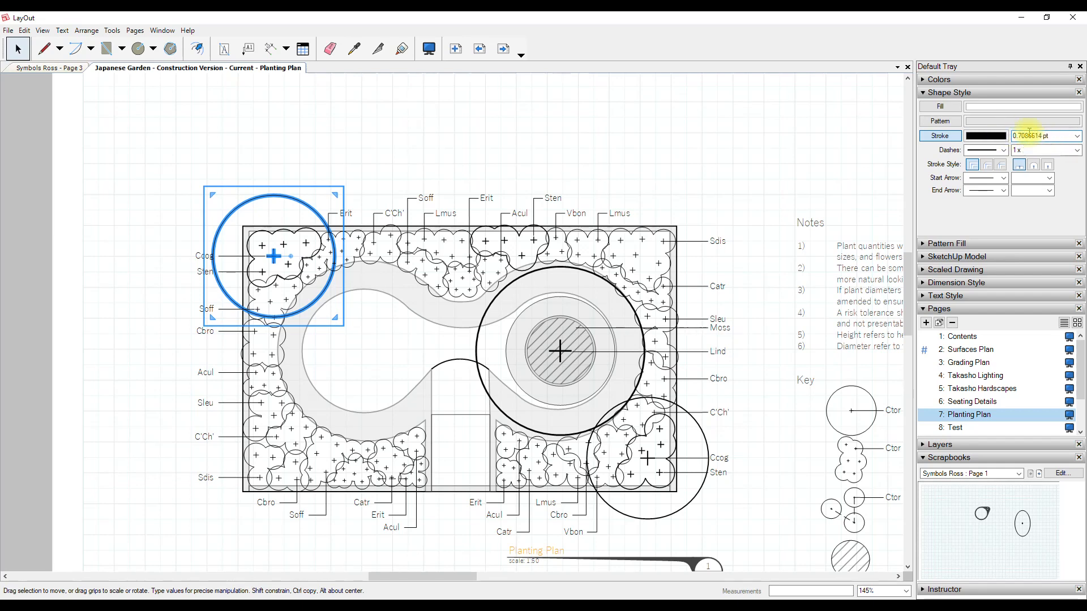
click(213, 138)
scroll(256, 204, up, 2)
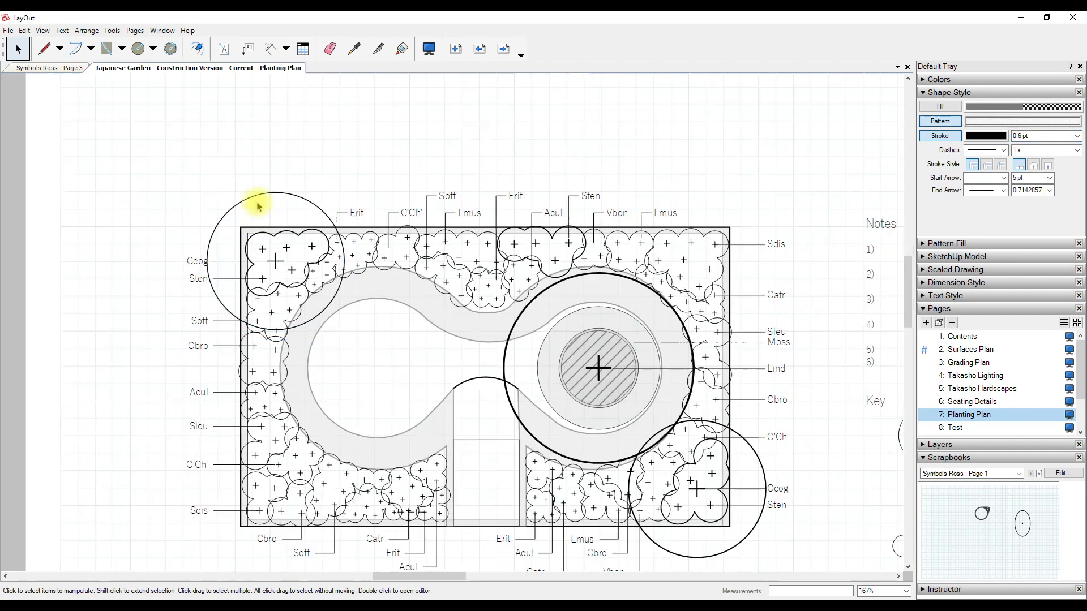
click(257, 199)
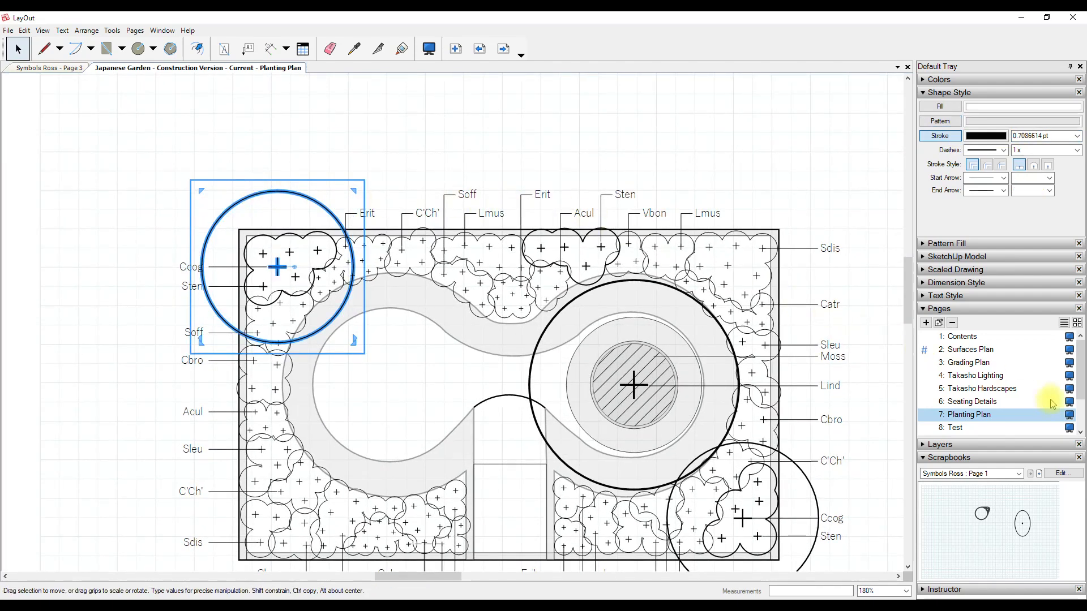
click(803, 234)
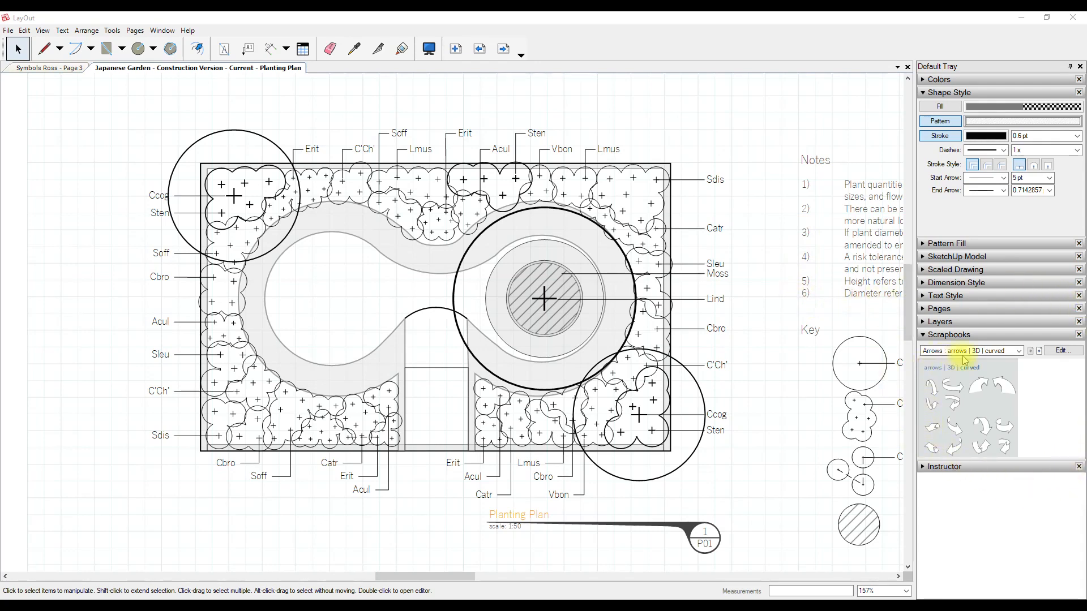
- Show the Line Weights page of the TB-Elegant scrapbook
click(991, 351)
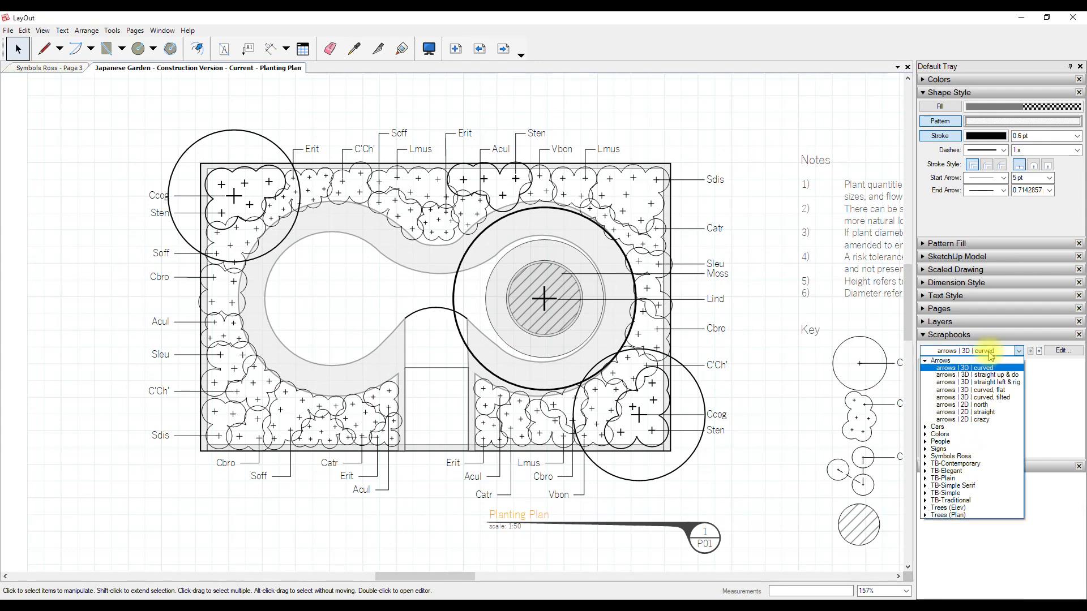
click(946, 471)
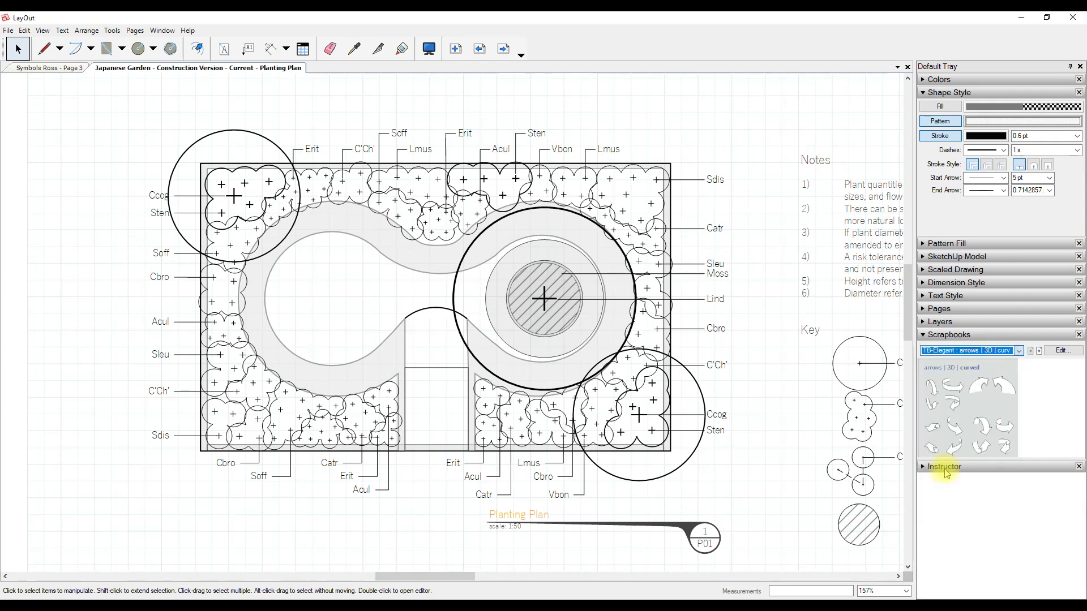
click(1018, 351)
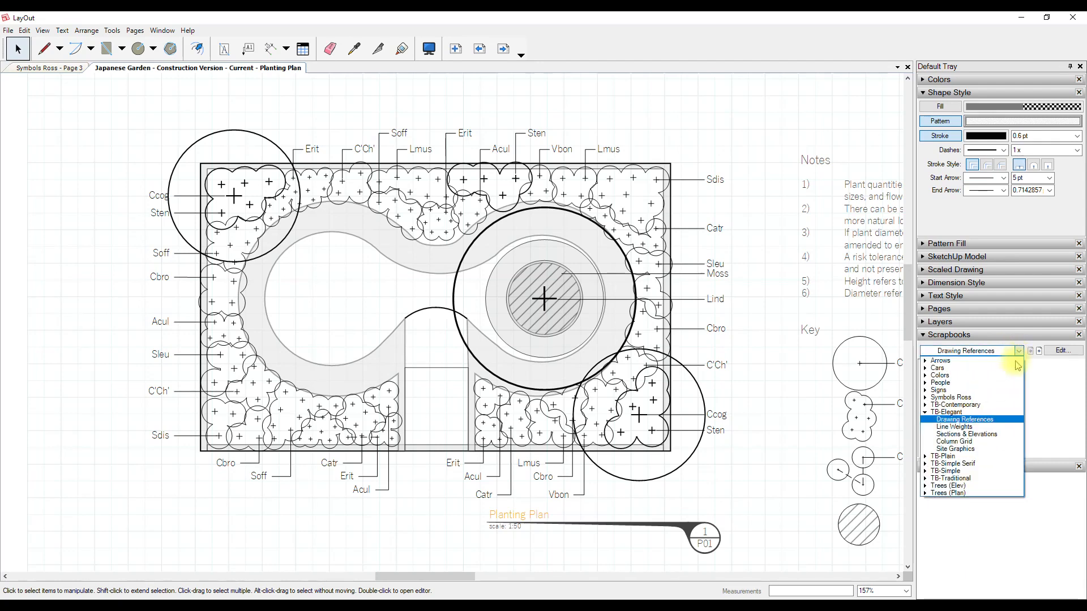
click(955, 429)
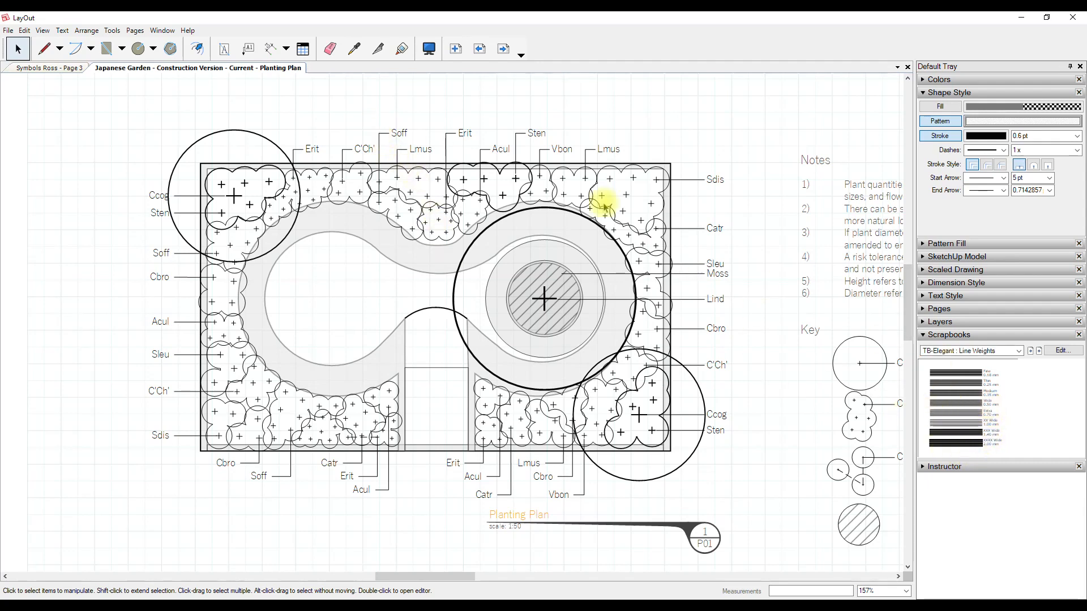
- Try the scrapbook's heaviest line weight style on the upper-left tree circle with the Style tool, and undo it
click(354, 52)
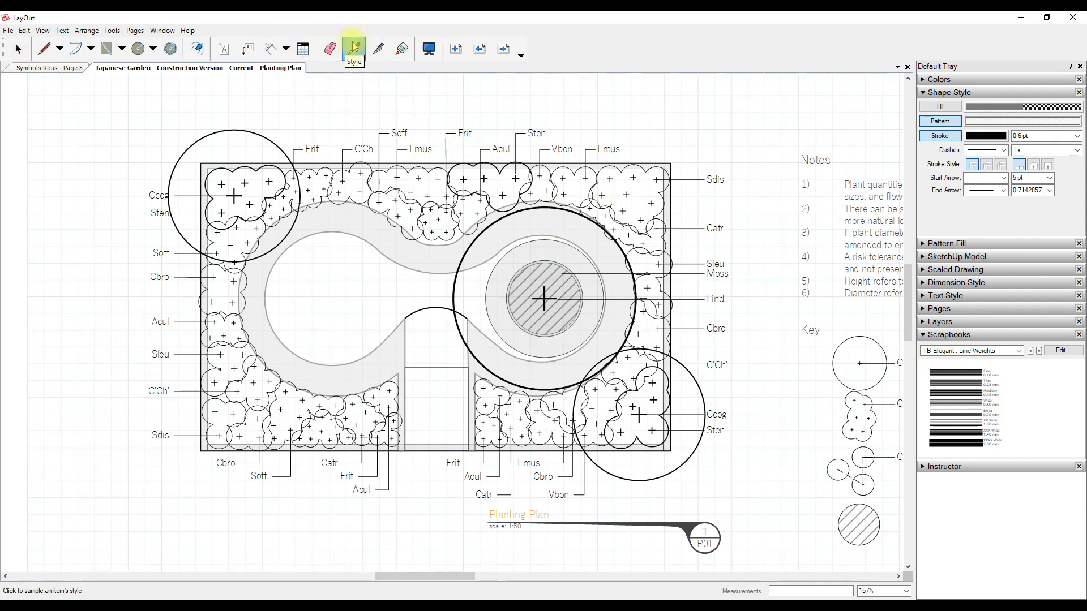
click(939, 440)
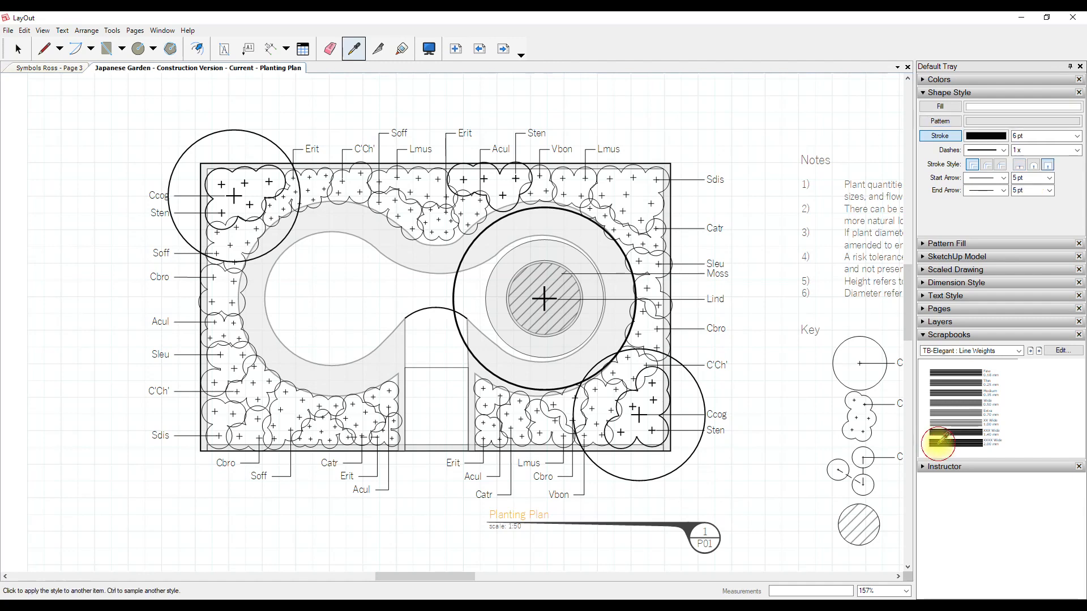
click(233, 130)
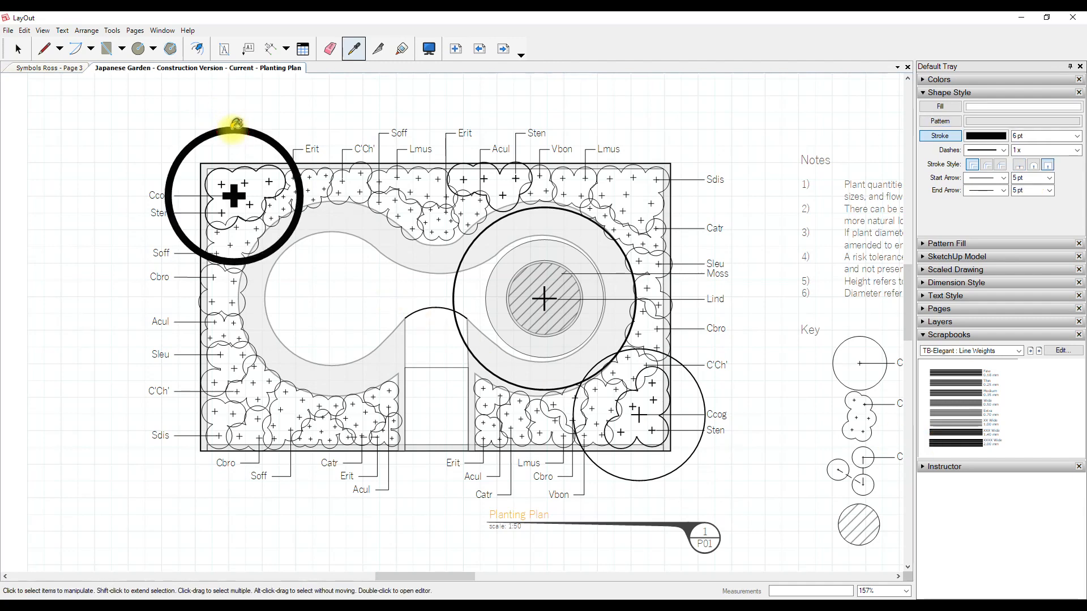
key(ctrl+z)
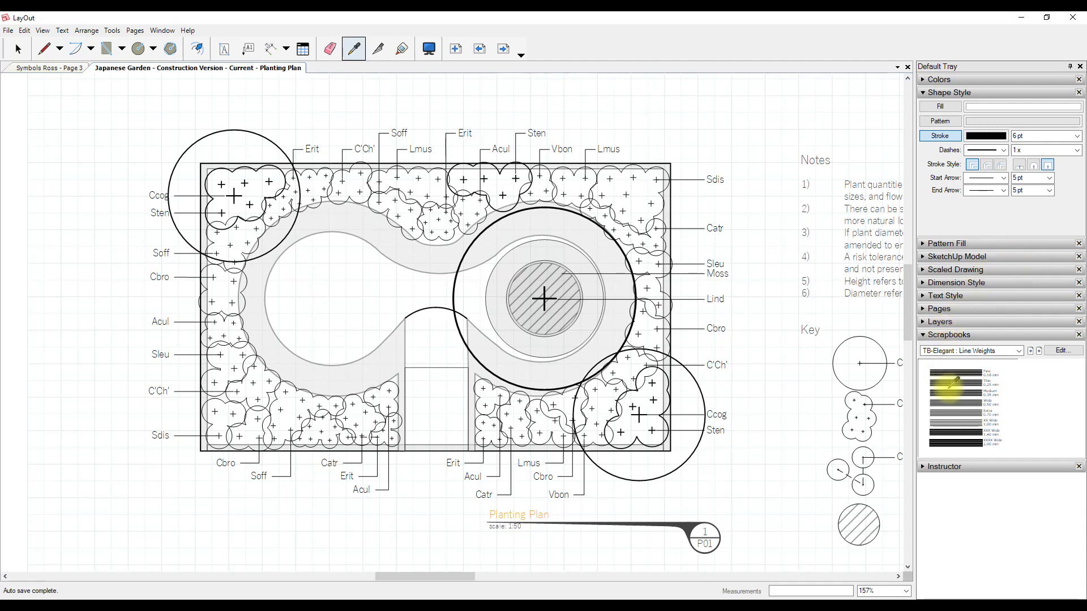
click(18, 49)
- Place three line weight samples of different thickness from the scrapbook in the empty area beside the page
scroll(358, 181, down, 4)
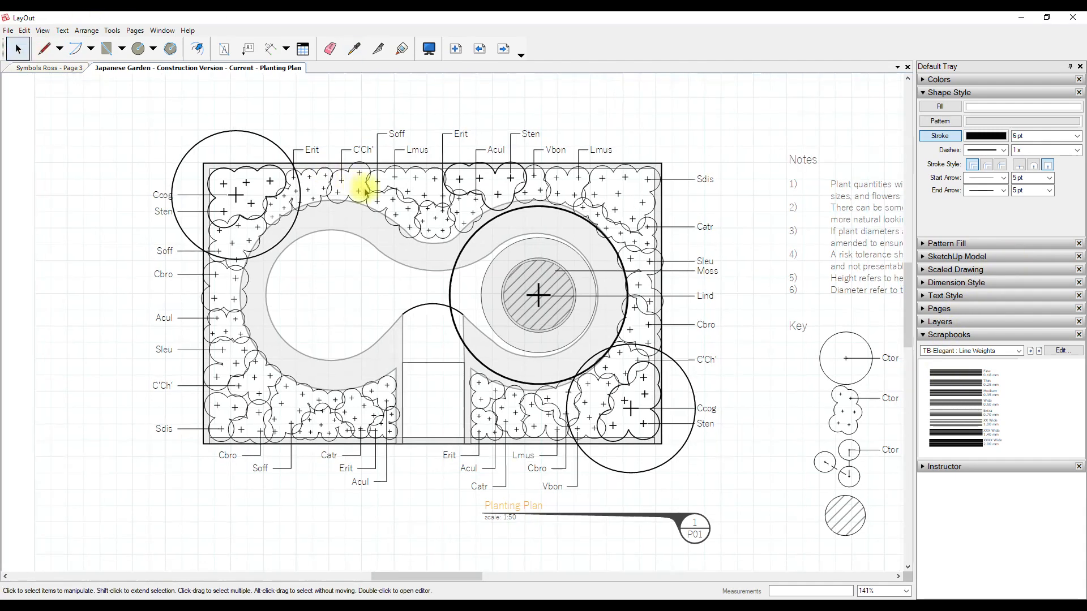
scroll(546, 232, down, 1)
drag(959, 373, 78, 173)
mouse_move(928, 443)
mouse_down()
mouse_move(364, 303)
mouse_move(33, 265)
mouse_up()
drag(937, 409, 39, 207)
middle_drag(167, 165, 289, 196)
- Sample the thinnest placed line weight with the Style tool and apply its 0.5 pt stroke to the upper-left tree circle
click(353, 55)
click(208, 209)
click(451, 193)
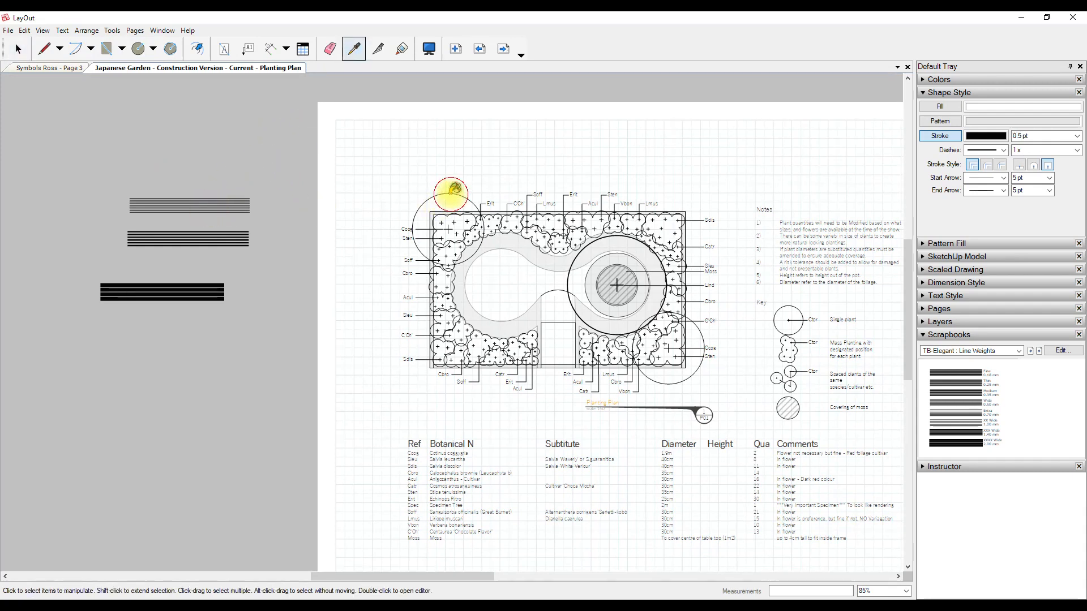
- Sample the thickest placed line weight and apply its 6 pt stroke style to the upper-left tree circle
click(355, 49)
click(198, 295)
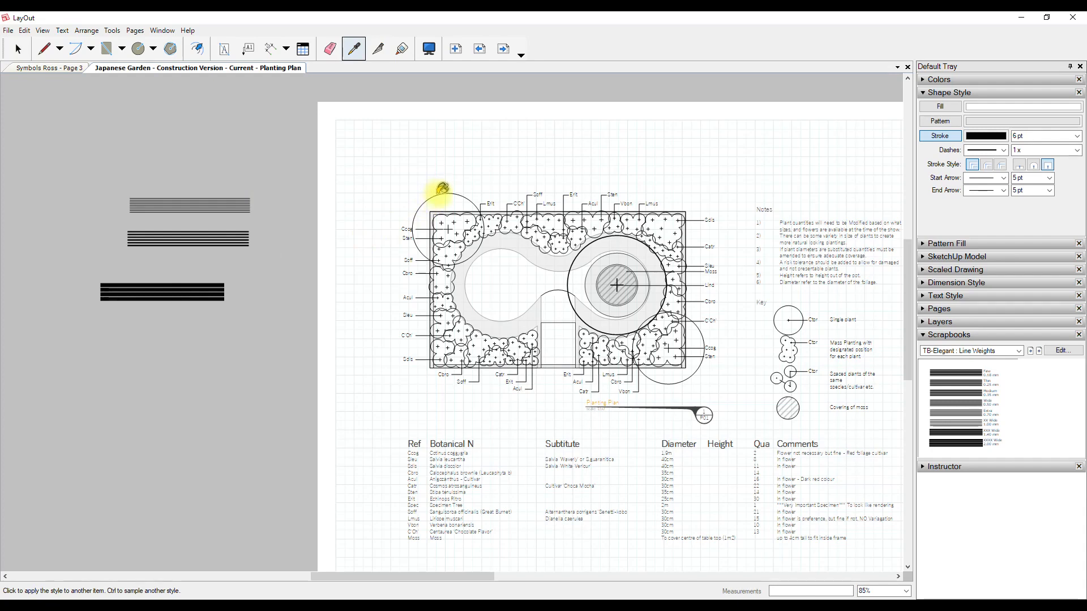
click(439, 193)
click(18, 50)
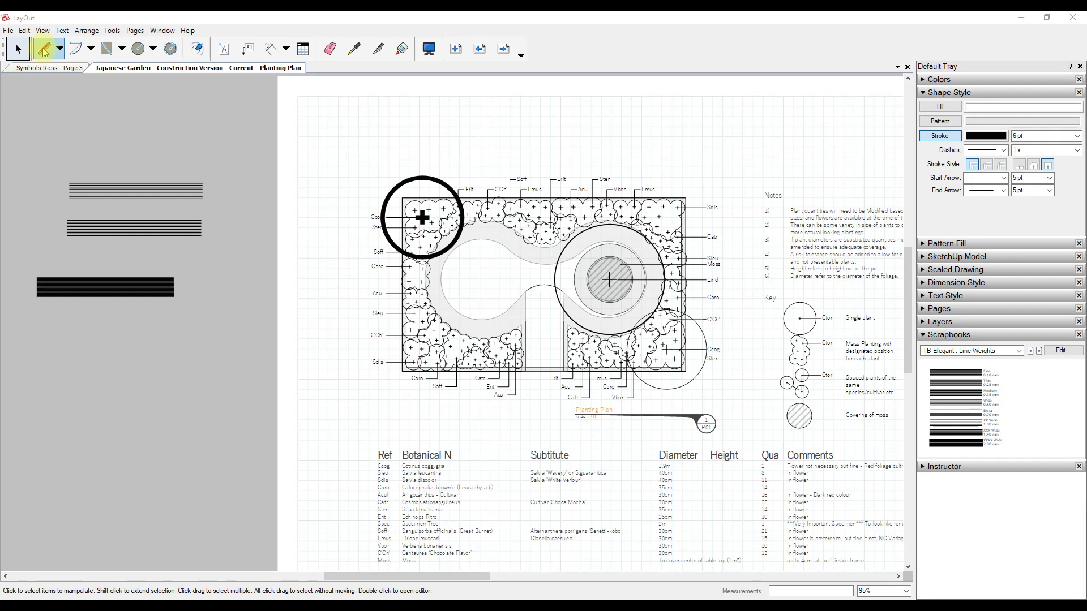
- Select both large tree circles together with the notes text and set their stroke width to 2 pt
click(417, 180)
shift+click(706, 341)
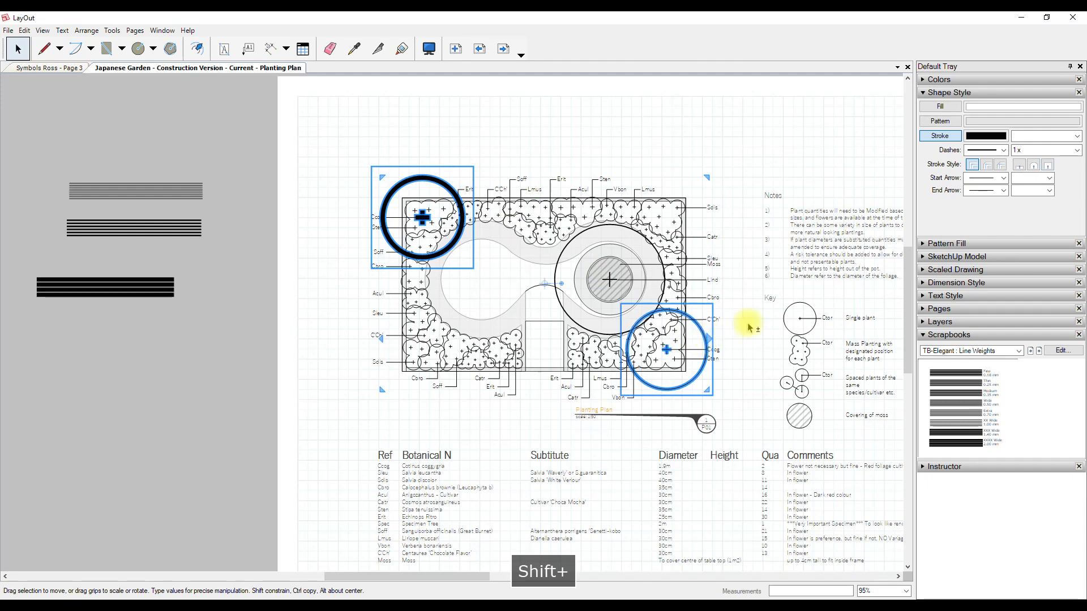
shift+click(808, 307)
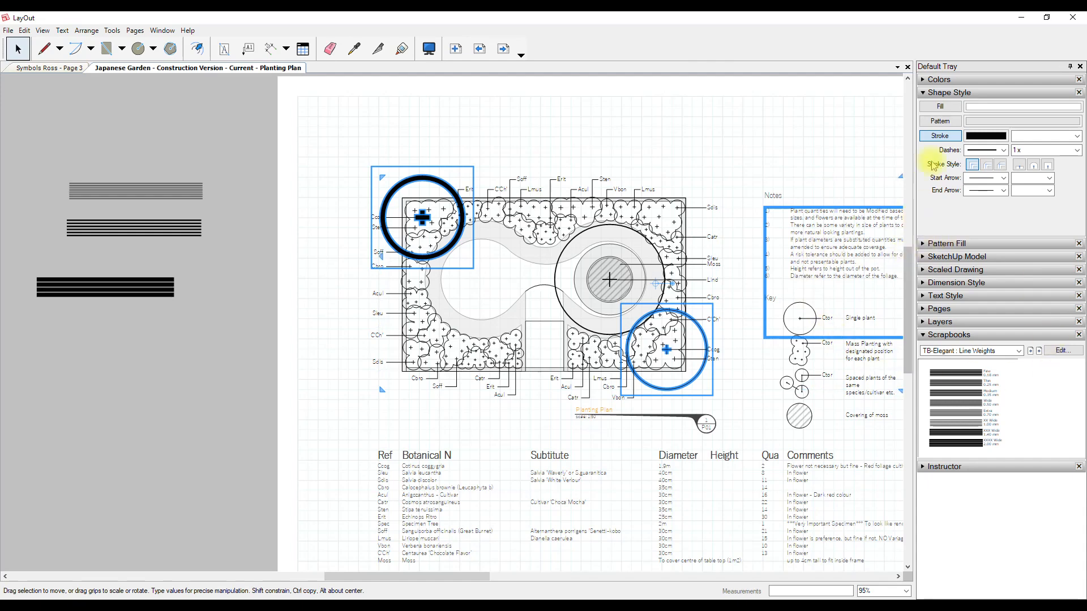
click(1048, 136)
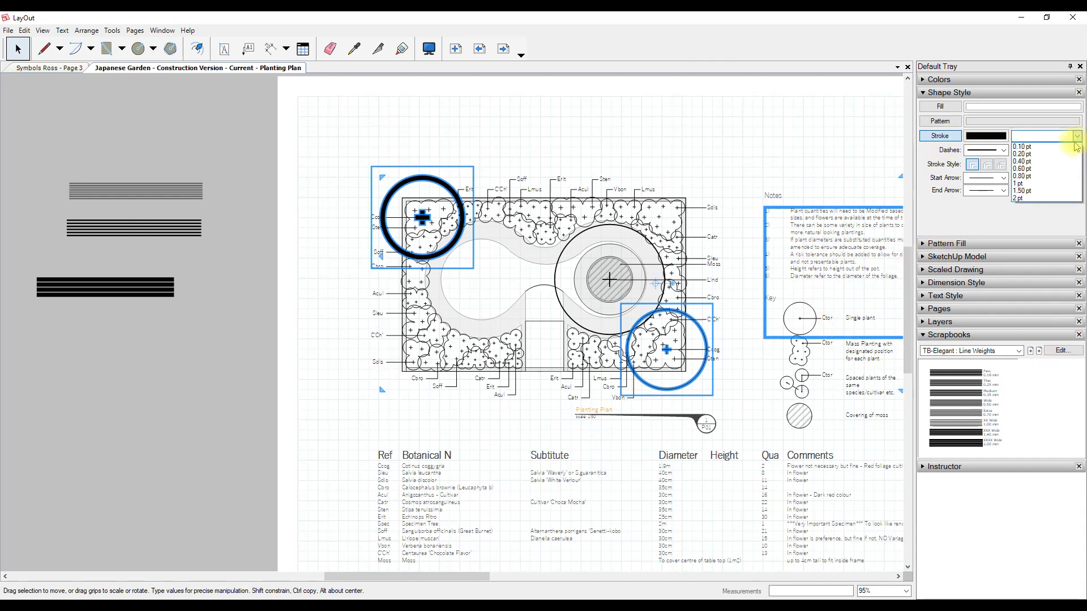
click(1024, 198)
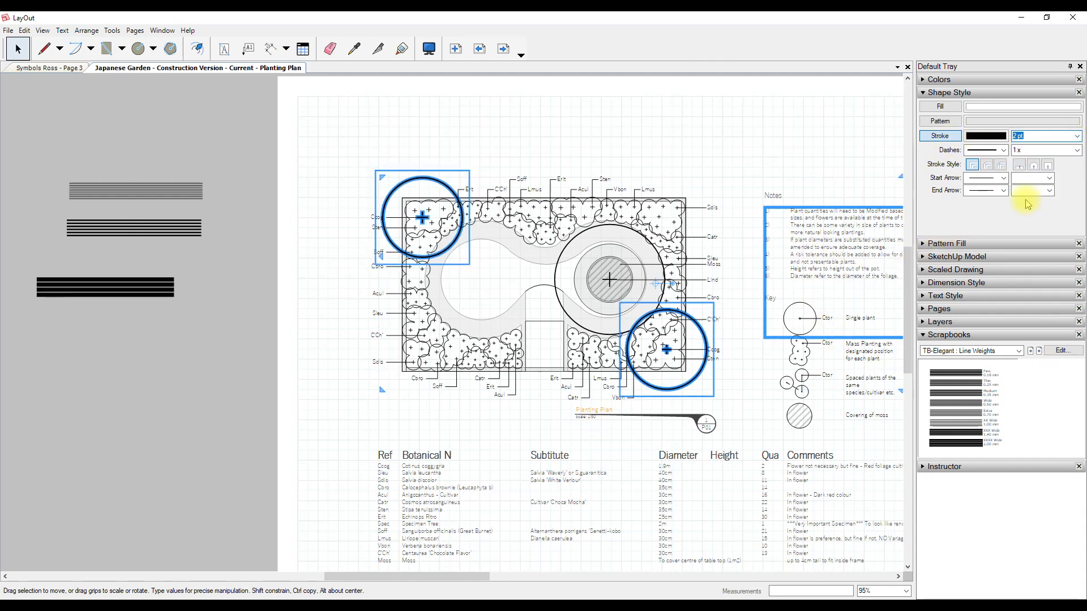
click(684, 149)
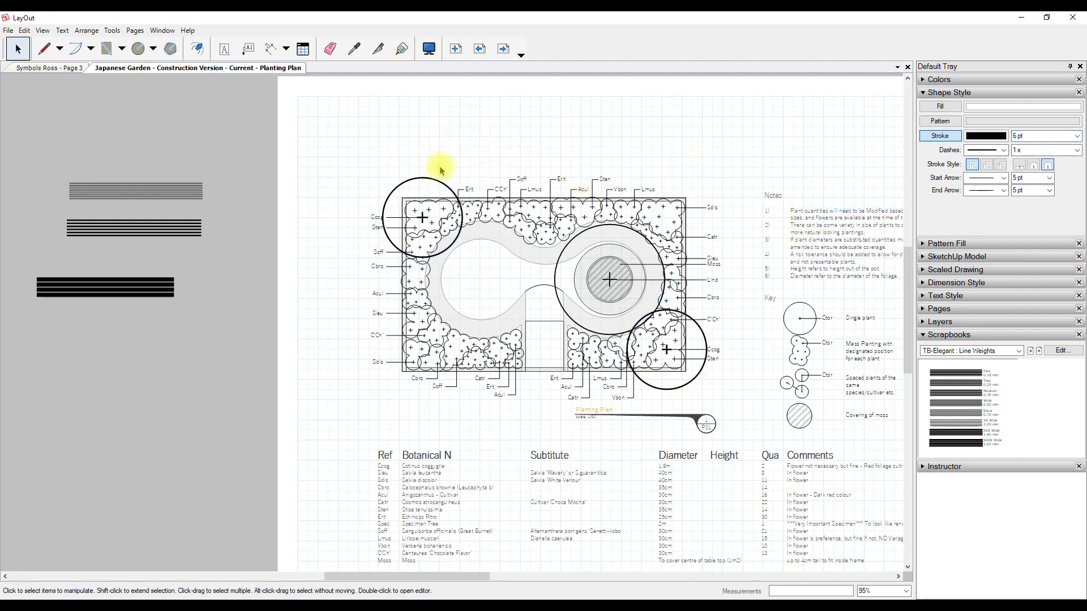
- Examine the upper-left tree circle's line weight up close with the circle selected
scroll(425, 174, up, 3)
click(423, 179)
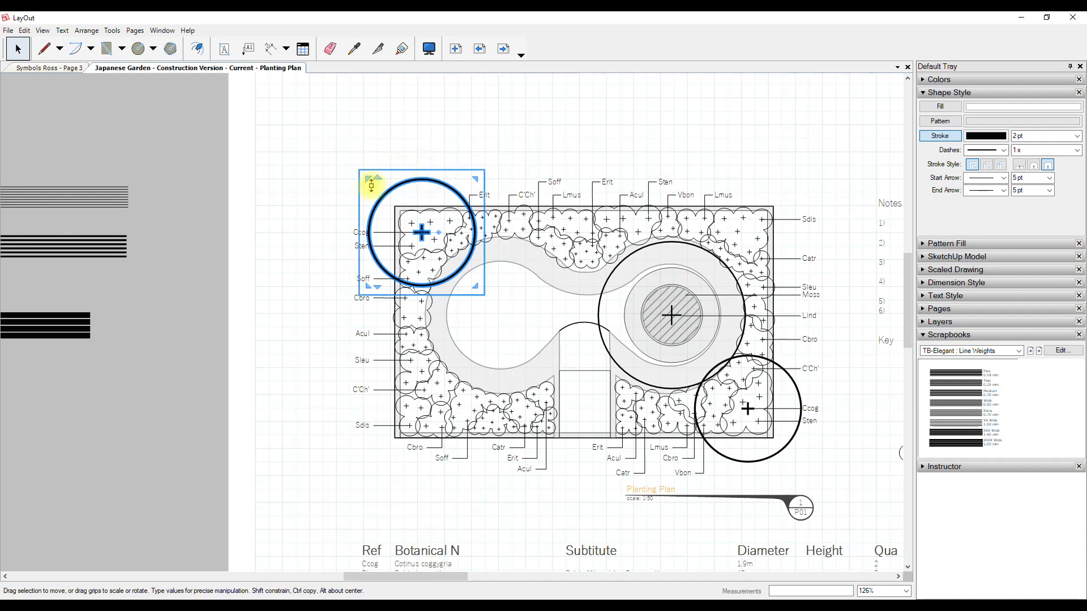
scroll(399, 184, up, 2)
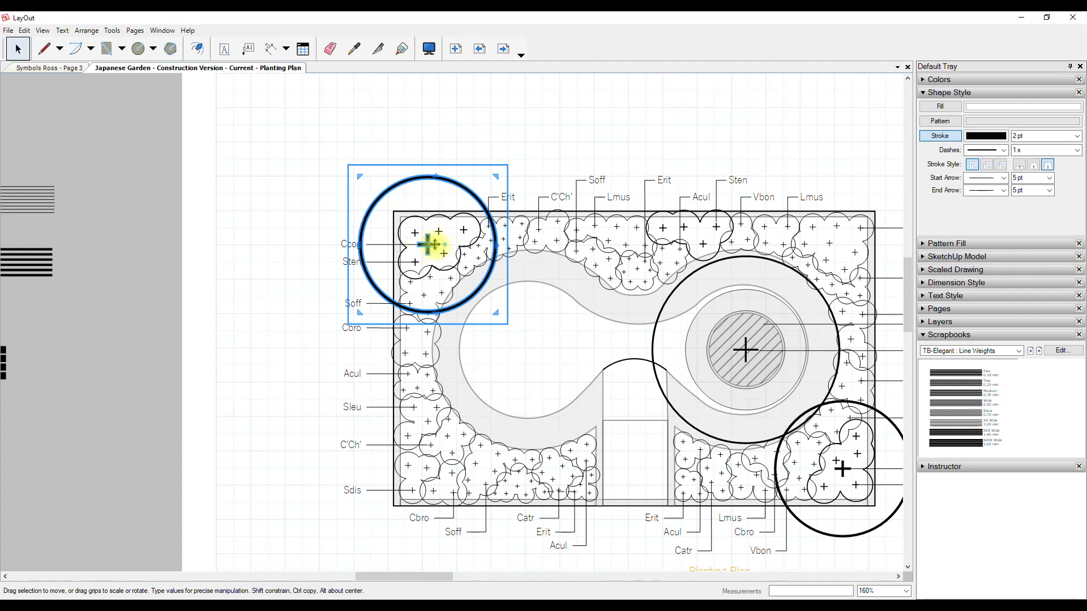
click(360, 139)
click(422, 177)
scroll(424, 174, down, 1)
middle_drag(424, 174, 518, 283)
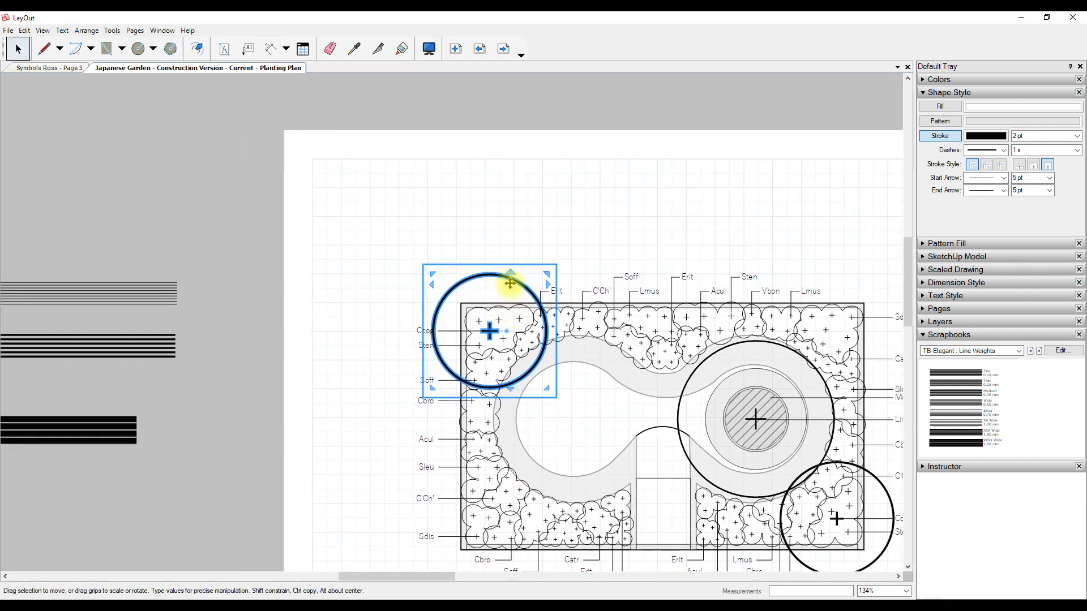
- Draw a closed rectangle about 32 mm wide with the Line tool in the empty area above the upper-left tree circle
click(45, 49)
click(407, 202)
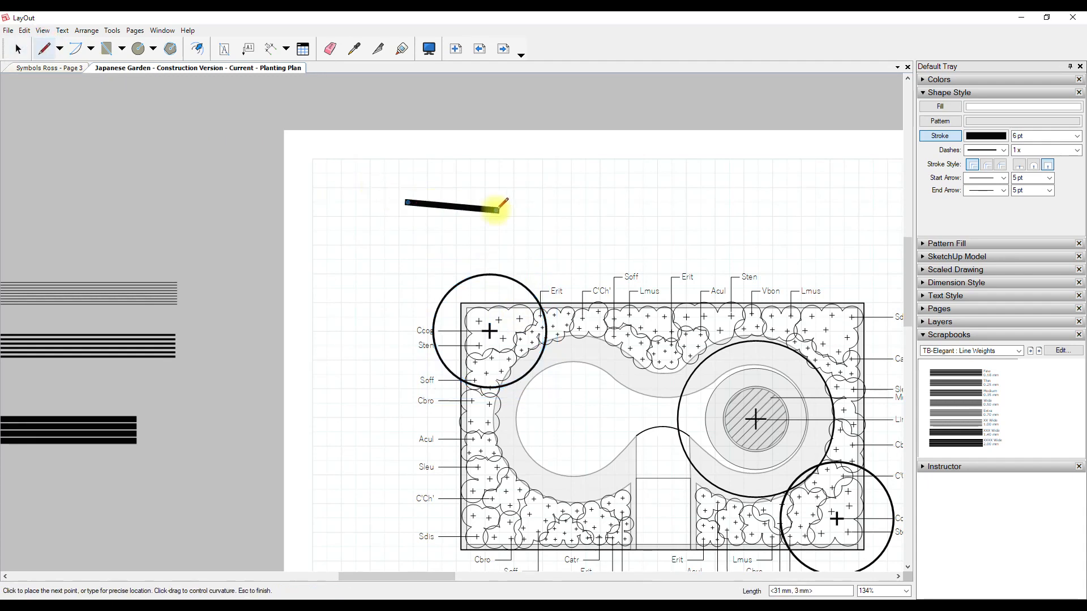
click(509, 201)
click(508, 248)
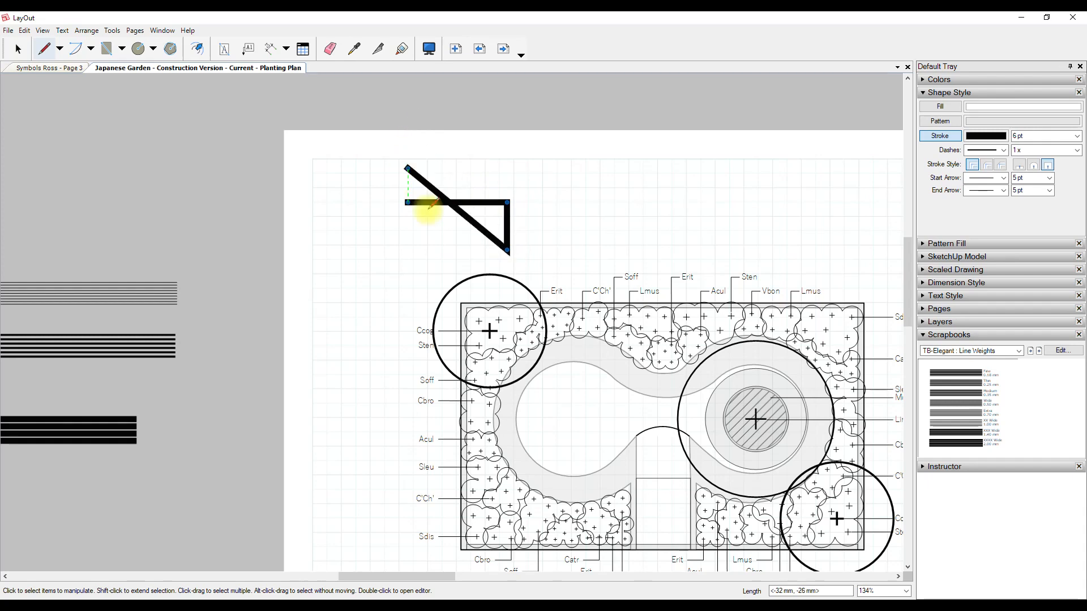
click(408, 249)
click(407, 202)
click(18, 50)
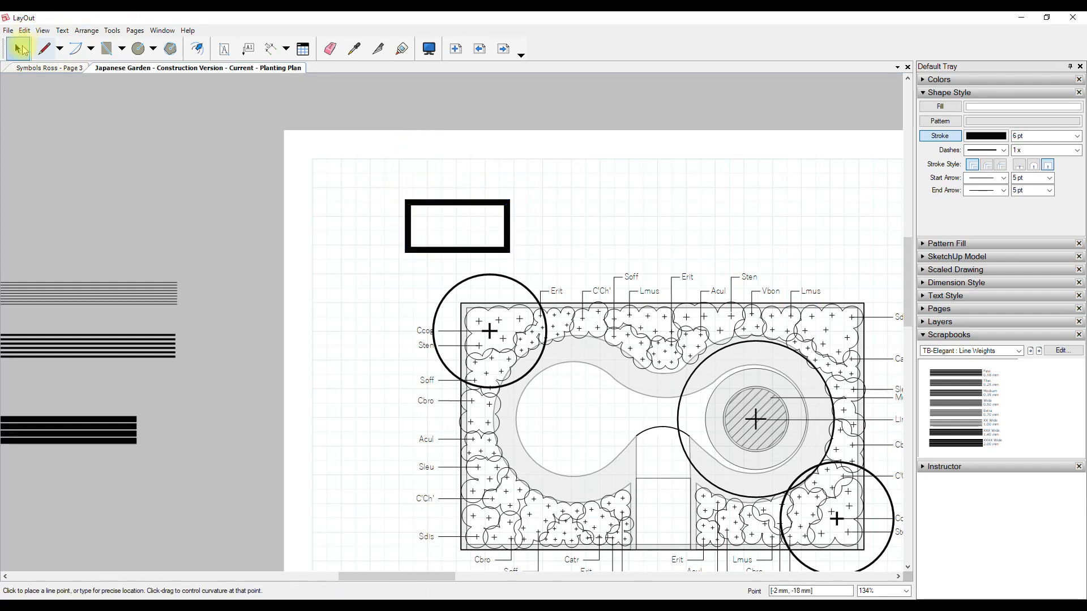
click(457, 200)
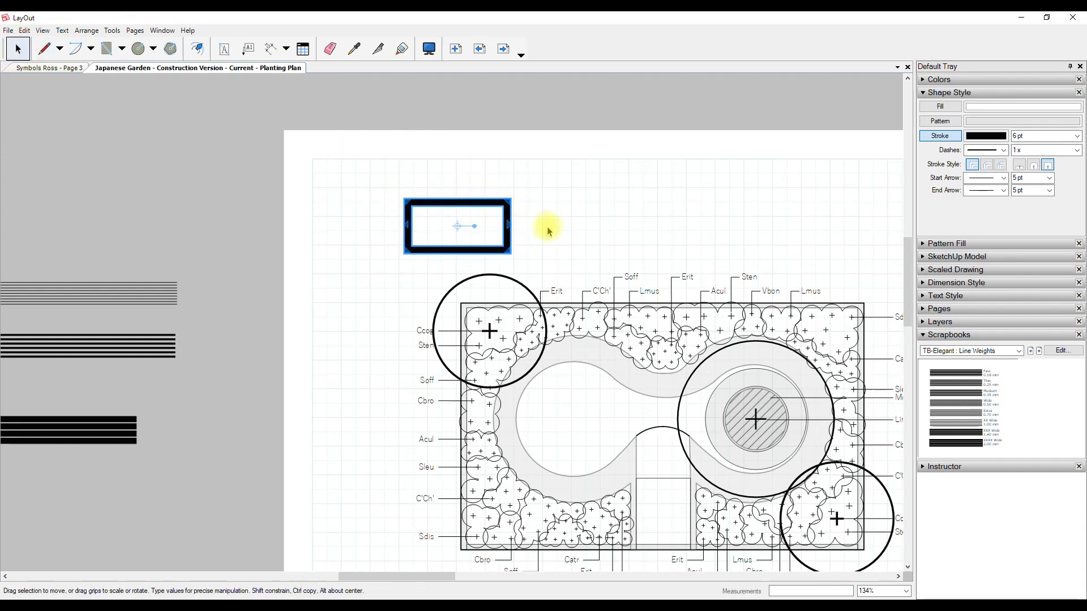
- Draw a horizontal line from the middle of the new rectangle out past its right side
middle_drag(525, 223, 467, 207)
click(44, 49)
click(399, 211)
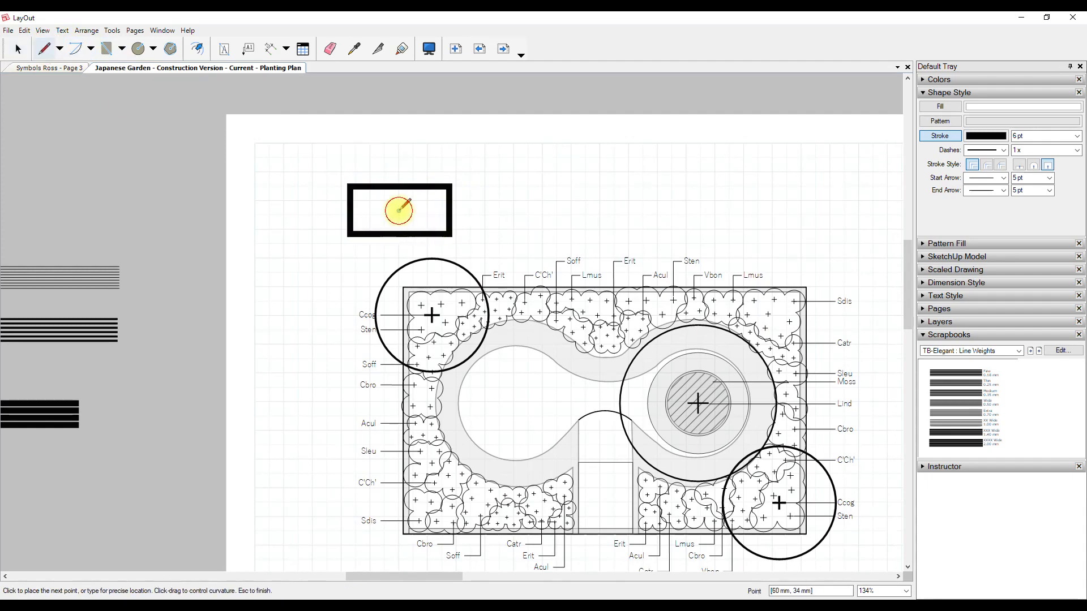
double_click(488, 210)
key(space)
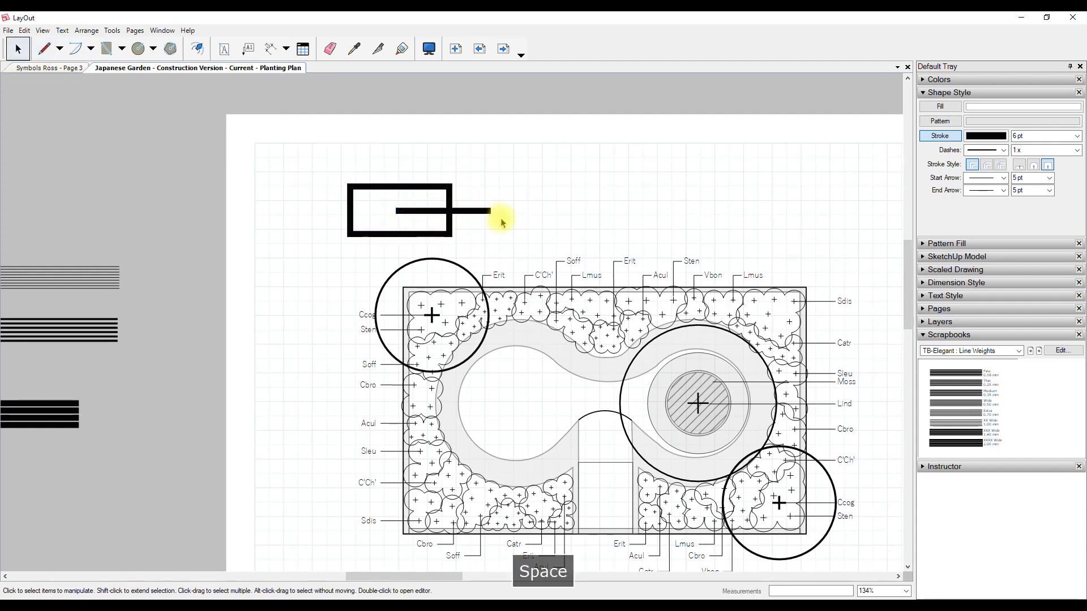
- Group the new rectangle and horizontal line, and set the group's stroke width to 0.4 pt
drag(324, 158, 517, 243)
right_click(445, 211)
click(485, 368)
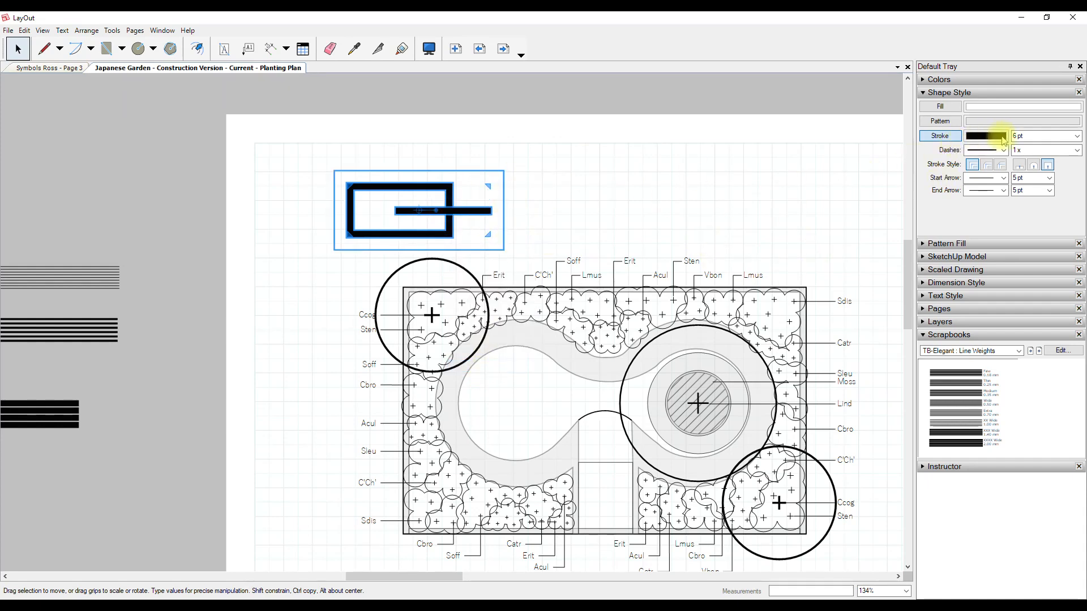
click(1075, 136)
click(1019, 164)
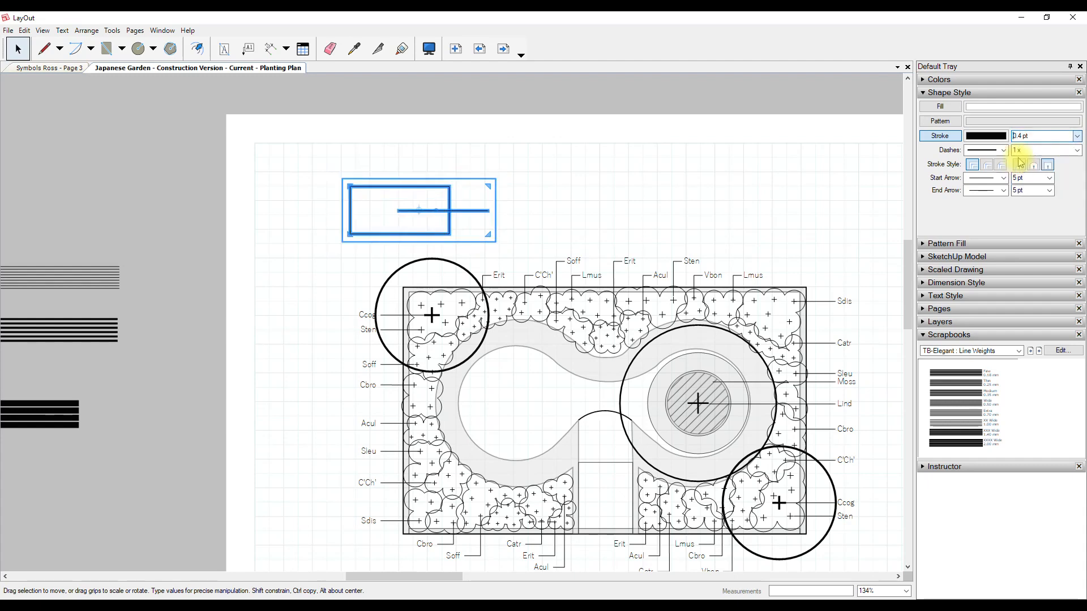
click(530, 179)
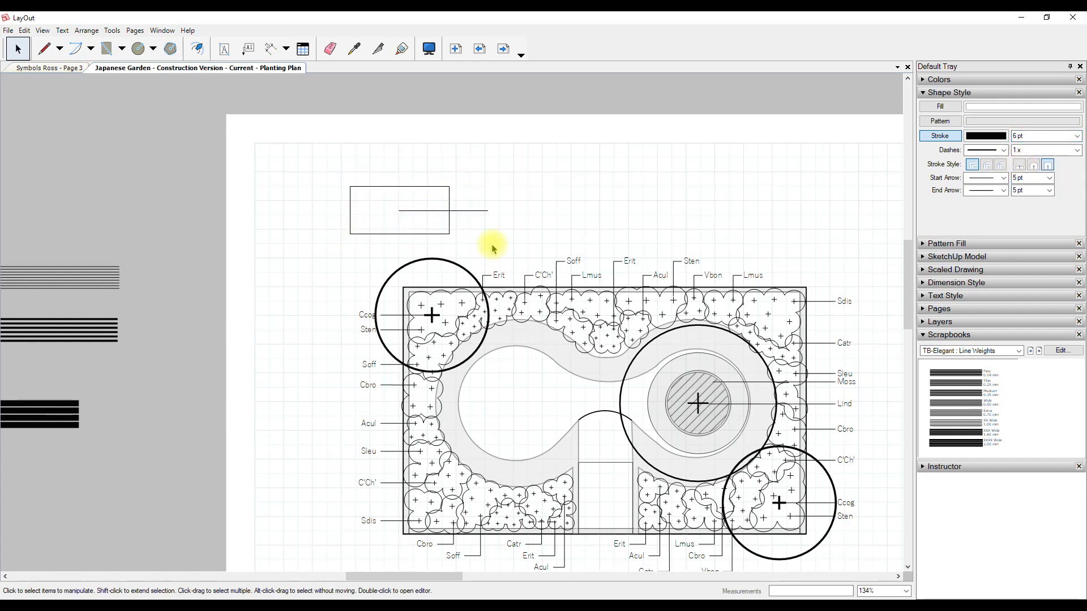